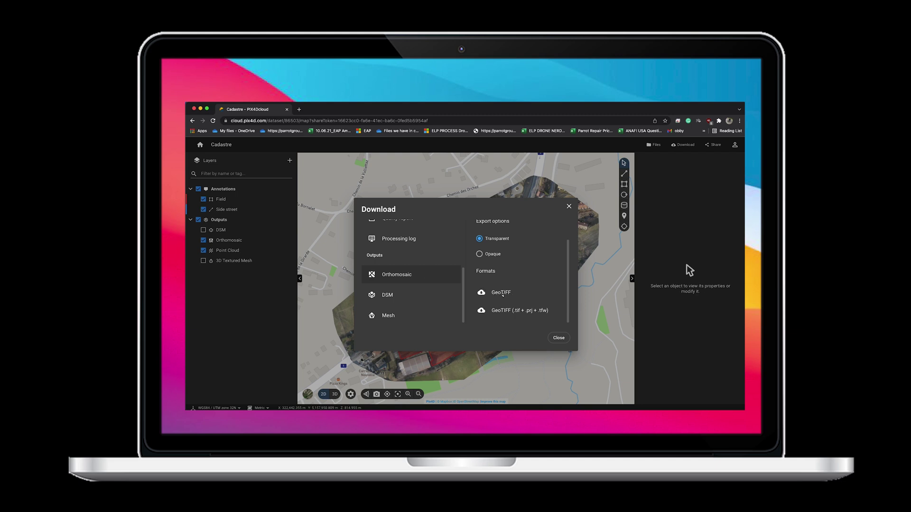
Step: Download the transparent orthomosaic as GeoTIFF and the QGIS 3.16 macOS installer
{"action": "left_click", "coordinate": [516, 294]}
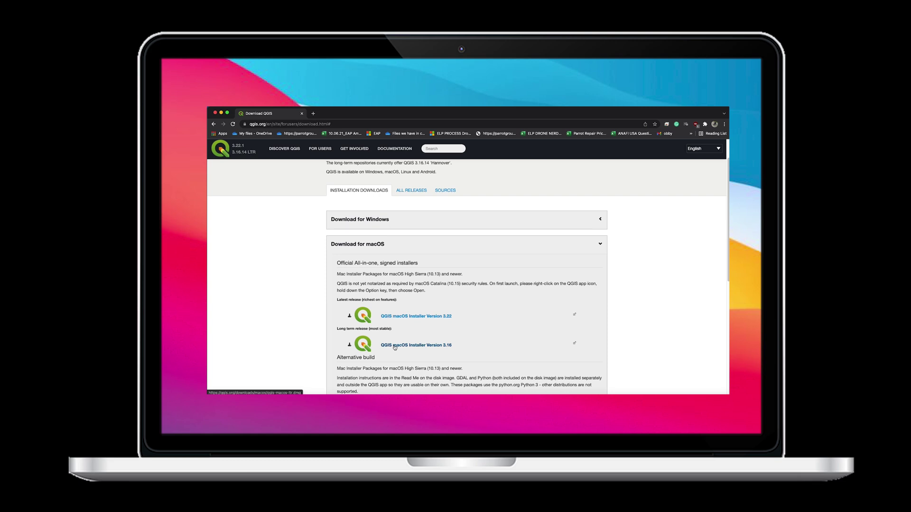
{"action": "left_click", "coordinate": [416, 348]}
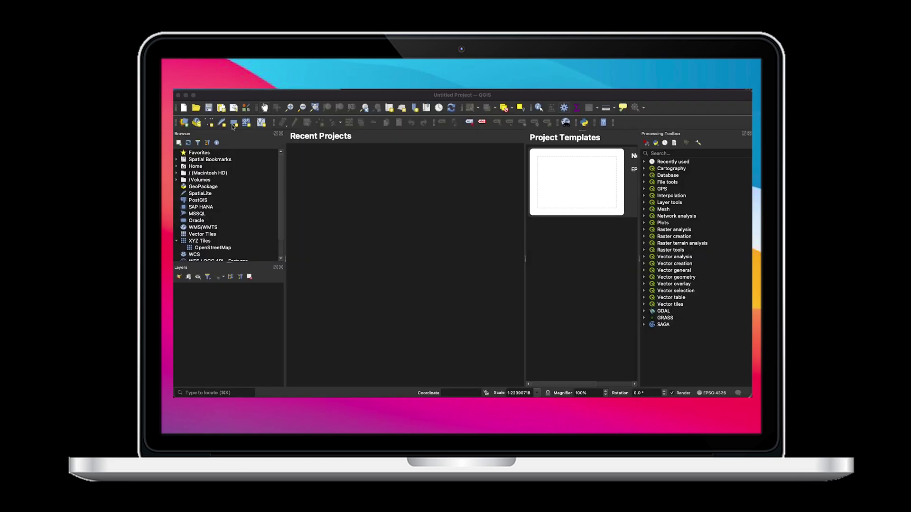
Step: Add the Cadastre transparent mosaic .tif from Downloads as a raster layer via Data Source Manager
{"action": "left_click", "coordinate": [184, 124]}
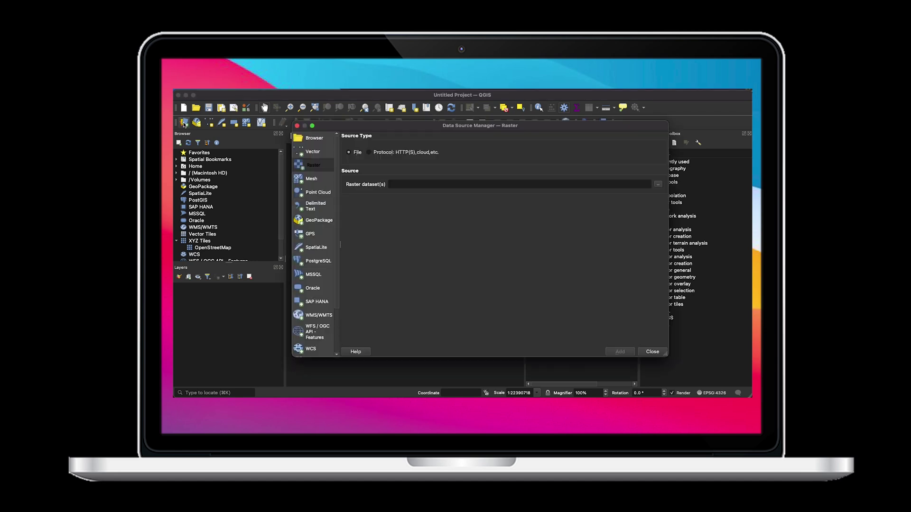
{"action": "left_click", "coordinate": [657, 186]}
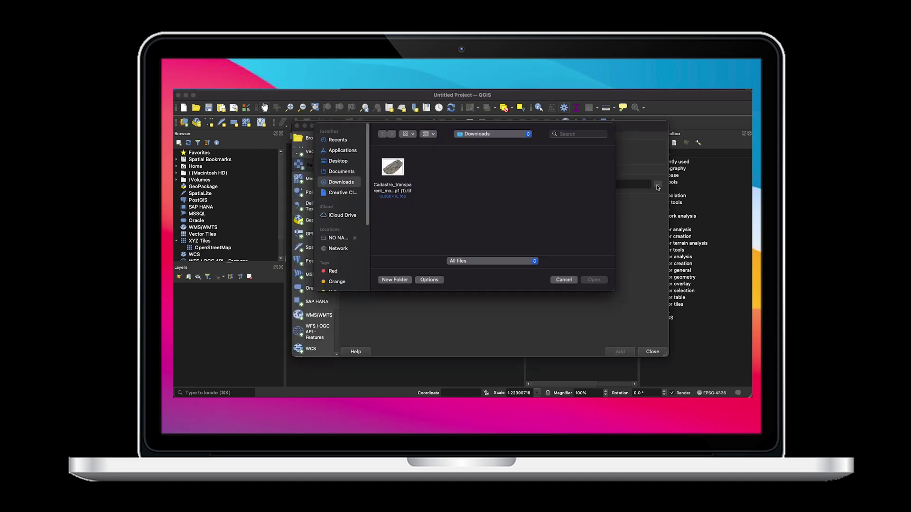
{"action": "left_click", "coordinate": [388, 167]}
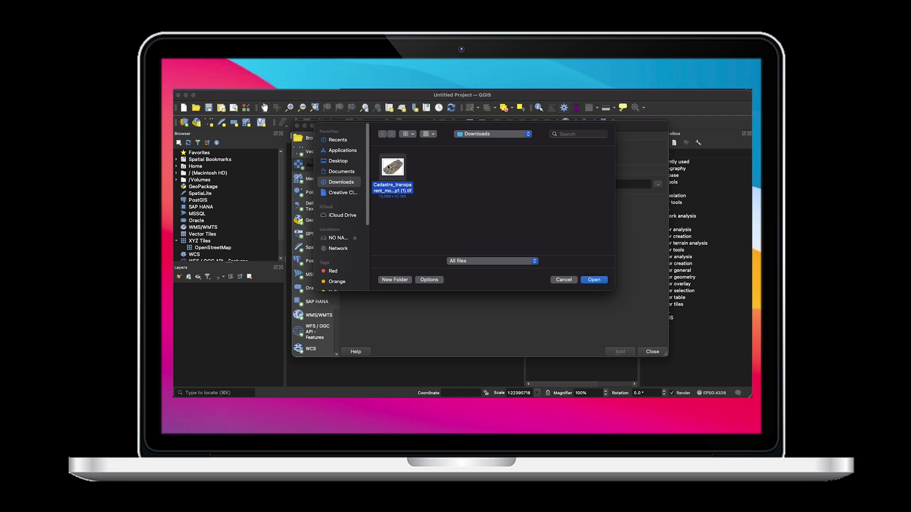
{"action": "left_click", "coordinate": [602, 280]}
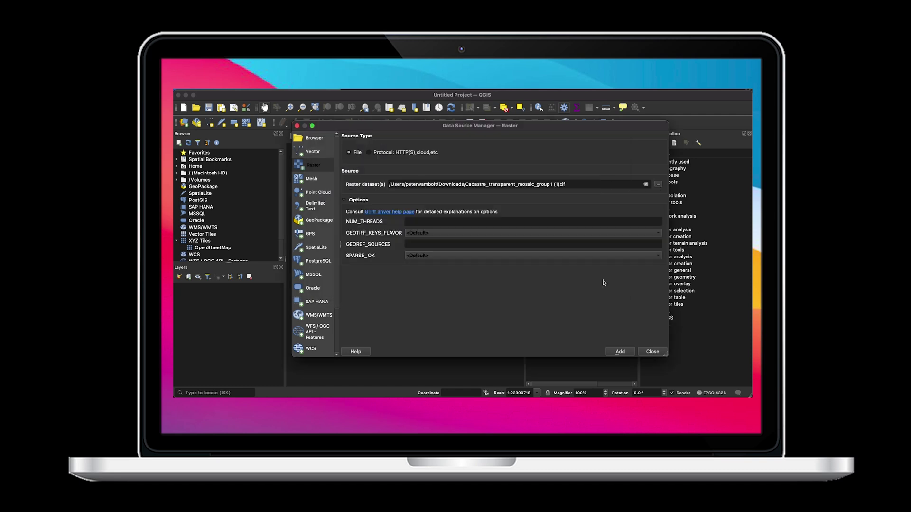
{"action": "left_click", "coordinate": [621, 353]}
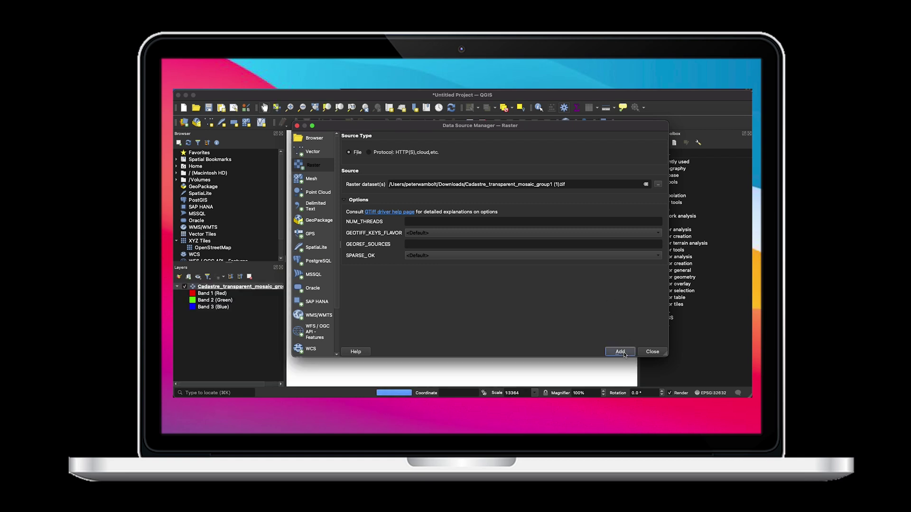
{"action": "left_click", "coordinate": [653, 353]}
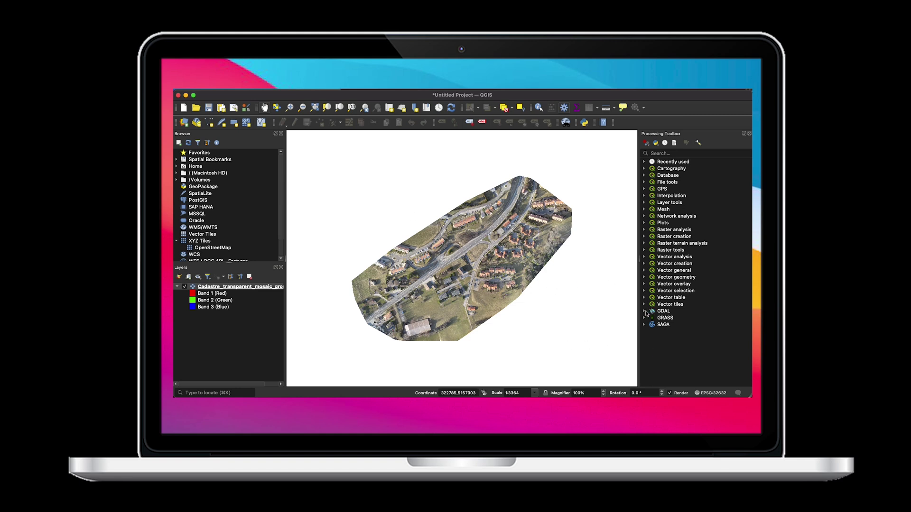
Step: Close the Data Source Manager and launch gdal2tiles from GDAL > Raster miscellaneous
{"action": "left_click", "coordinate": [563, 107]}
{"action": "left_click", "coordinate": [644, 312]}
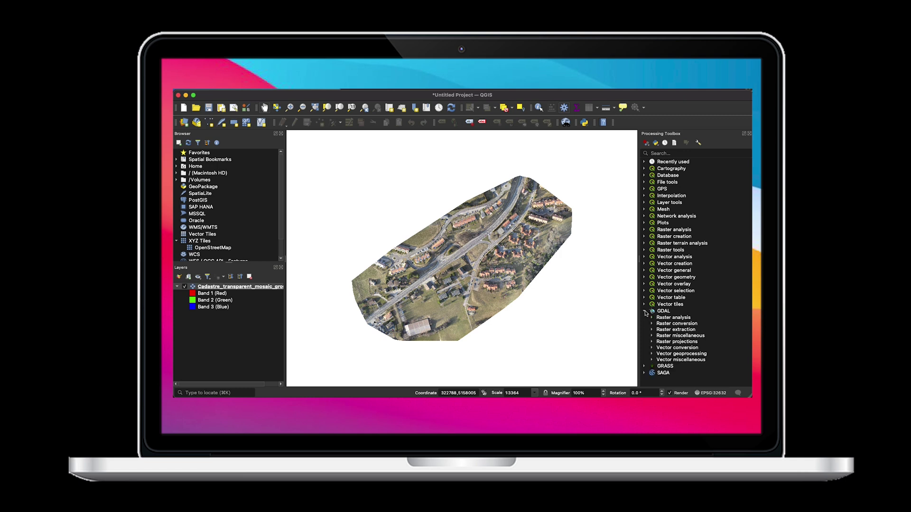
{"action": "left_click", "coordinate": [652, 336]}
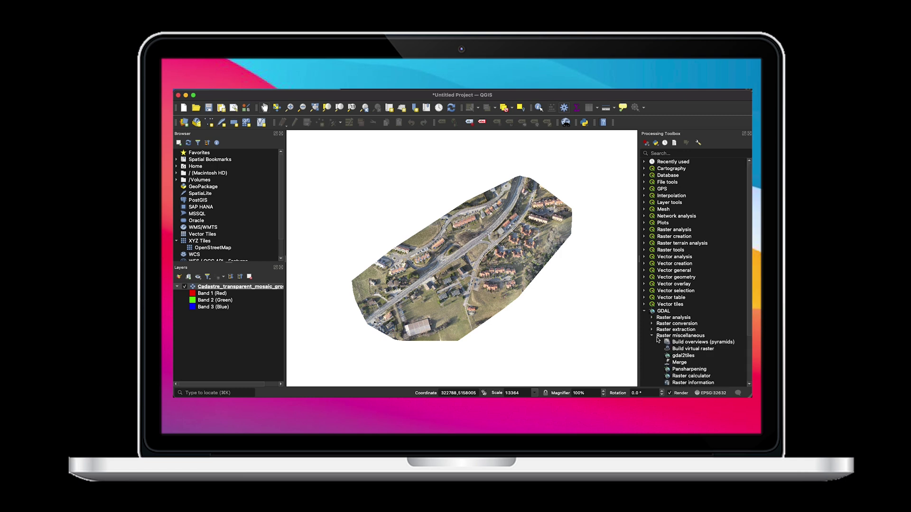
{"action": "left_click", "coordinate": [676, 356]}
{"action": "double_click", "coordinate": [675, 357]}
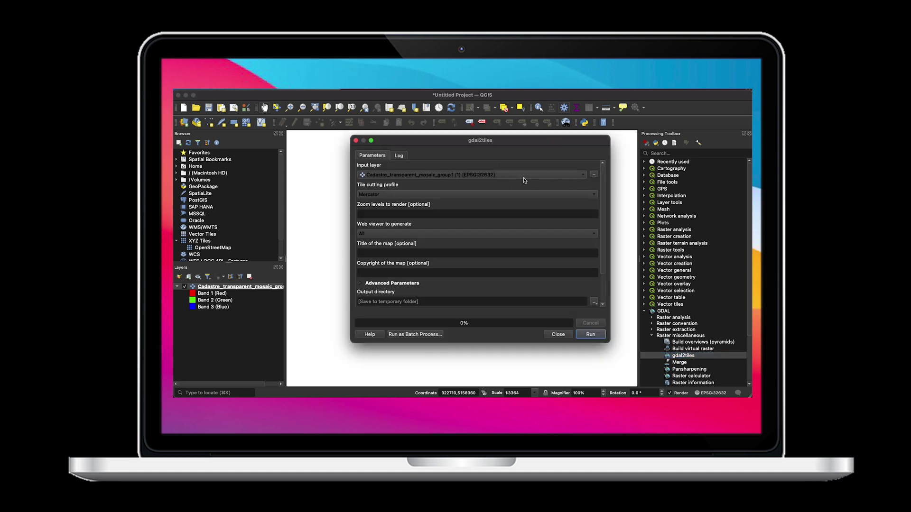
Step: Run gdal2tiles on the mosaic, saving tiles to a temporary output directory
{"action": "scroll", "coordinate": [541, 183], "scroll_direction": "down", "scroll_amount": 2}
{"action": "scroll", "coordinate": [541, 189], "scroll_direction": "down", "scroll_amount": 1}
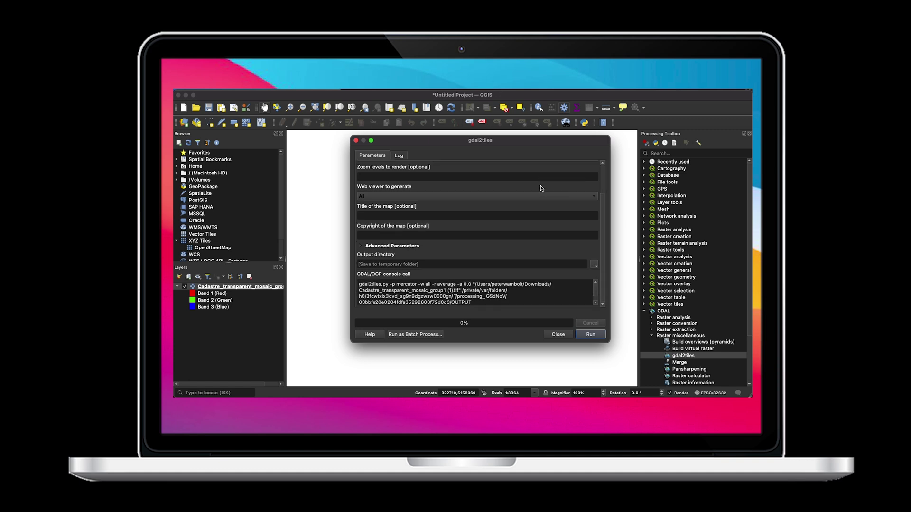
{"action": "left_click", "coordinate": [595, 265]}
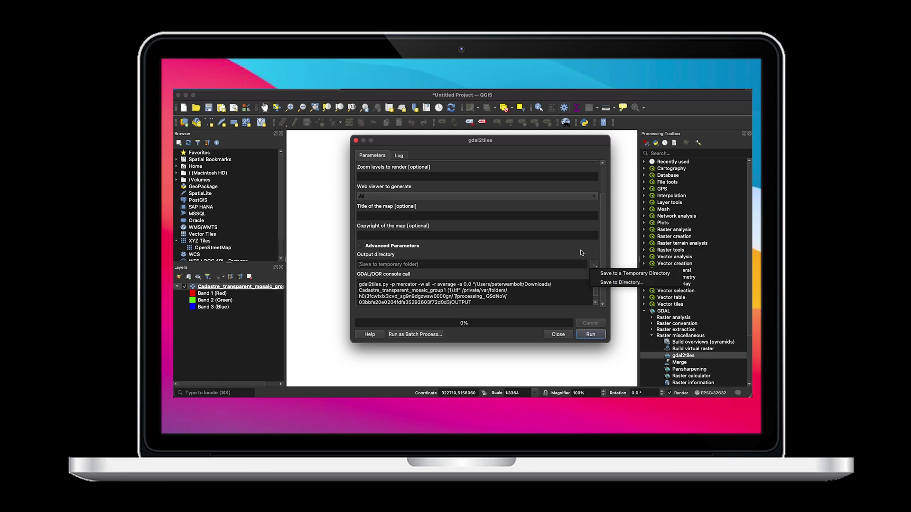
{"action": "left_click", "coordinate": [582, 254]}
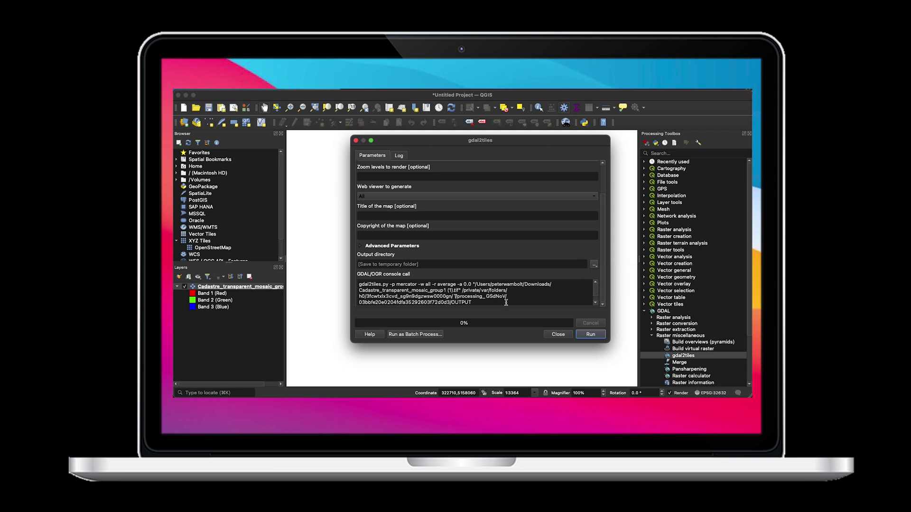
{"action": "scroll", "coordinate": [506, 302], "scroll_direction": "down", "scroll_amount": 1}
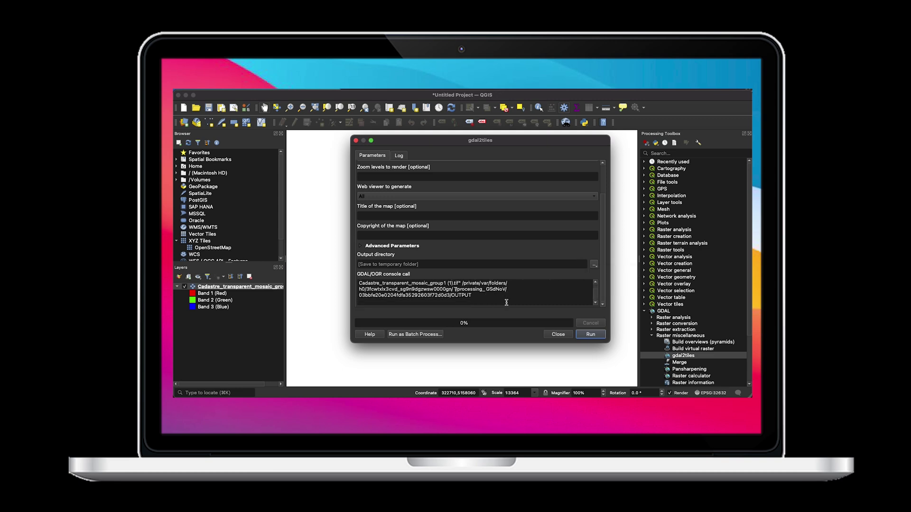
{"action": "left_click", "coordinate": [590, 335]}
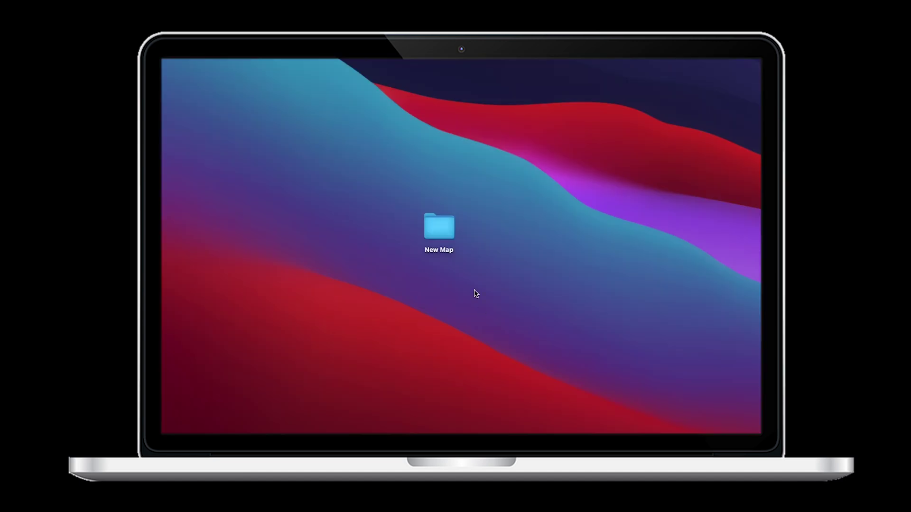
Step: Compress all contents of the New Map folder into an archive named 'New Map.zip'
{"action": "double_click", "coordinate": [437, 230]}
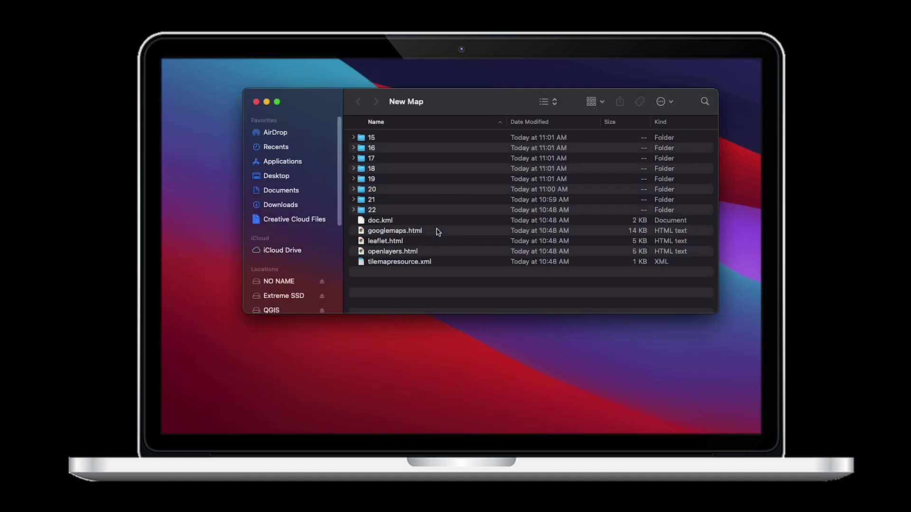
{"action": "left_click_drag", "start_coordinate": [392, 293], "coordinate": [395, 143]}
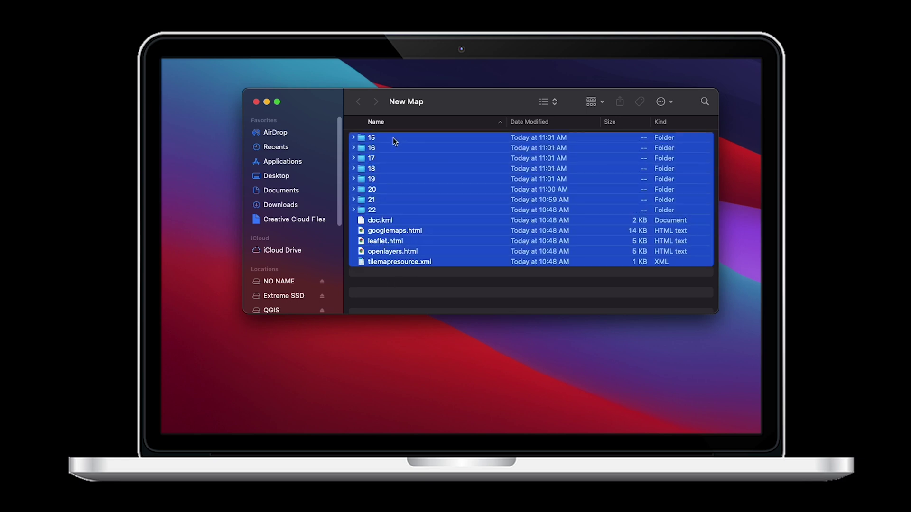
{"action": "right_click", "coordinate": [420, 168]}
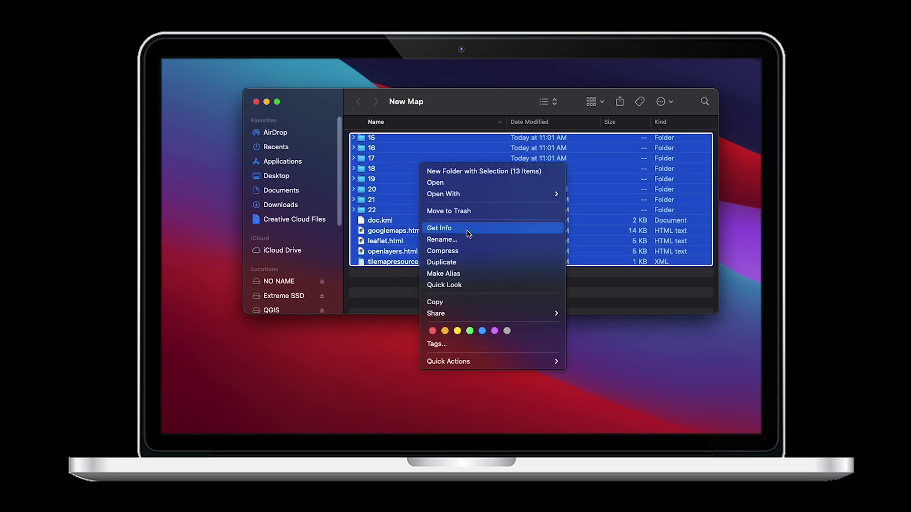
{"action": "left_click", "coordinate": [469, 256]}
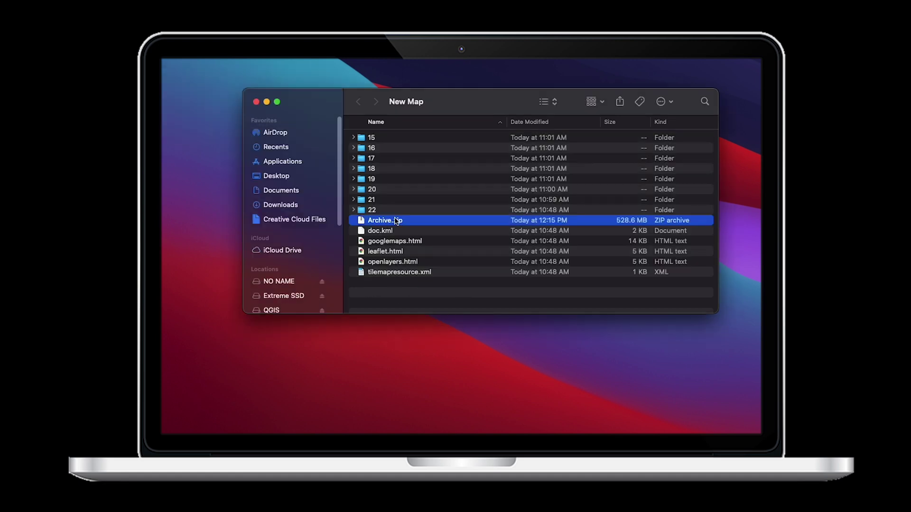
{"action": "key", "text": "Return"}
{"action": "type", "text": "eNew Map"}
{"action": "key", "text": "Return"}
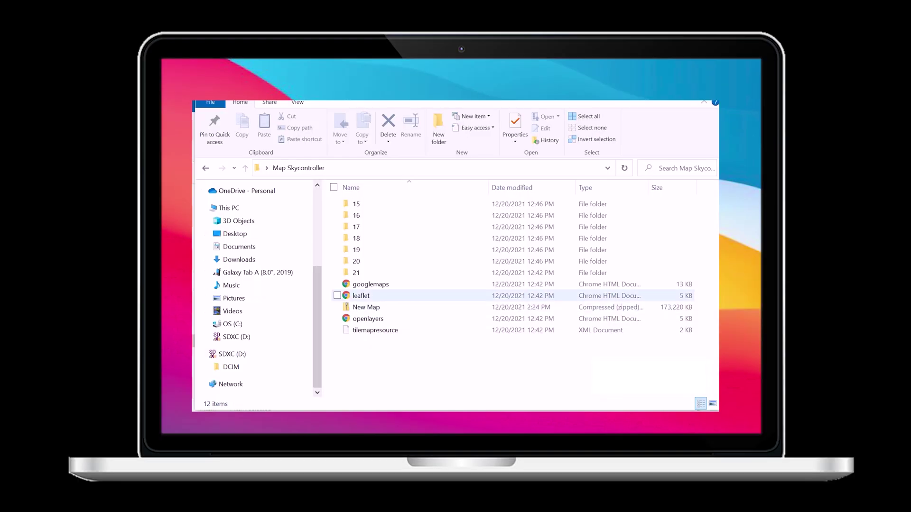
Step: Copy New Map.zip into the Galaxy Tab's FreeFlight 6 > Custom maps folder
{"action": "left_click", "coordinate": [367, 307]}
{"action": "right_click", "coordinate": [368, 307]}
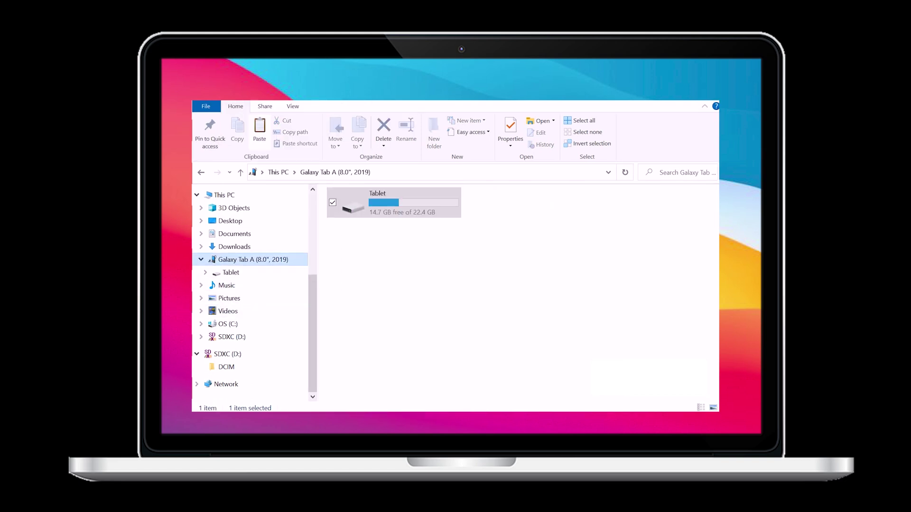
{"action": "key", "text": "Return"}
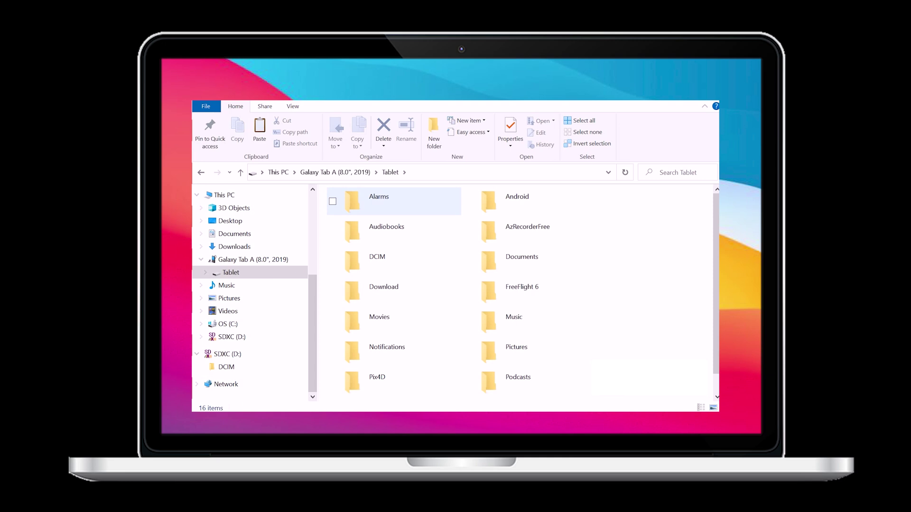
{"action": "double_click", "coordinate": [522, 292]}
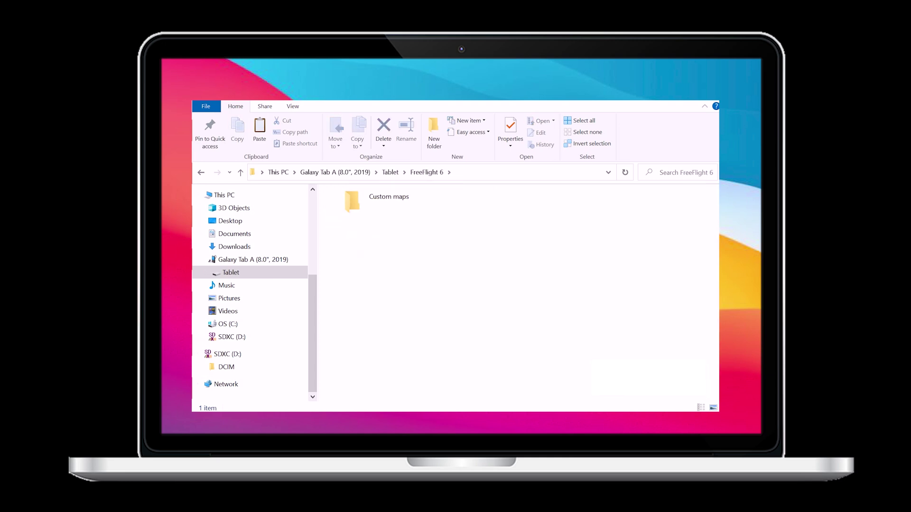
{"action": "double_click", "coordinate": [380, 200]}
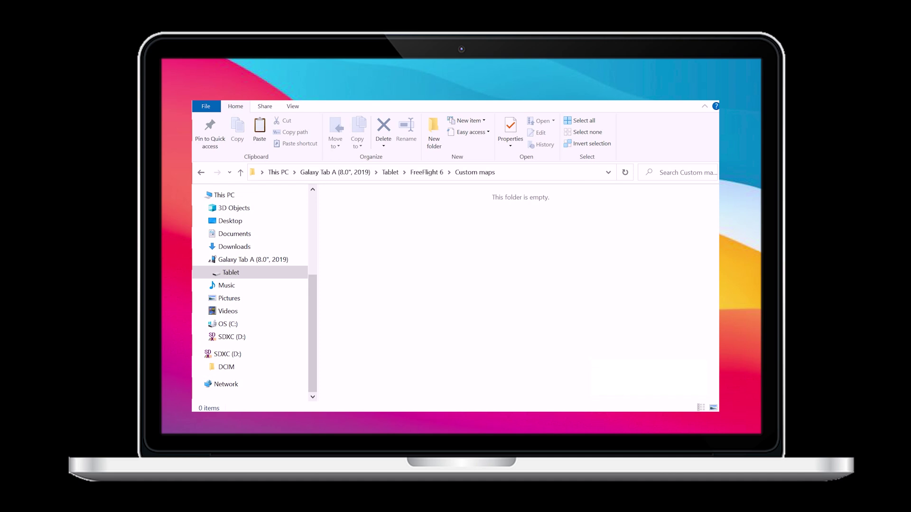
{"action": "right_click", "coordinate": [373, 220]}
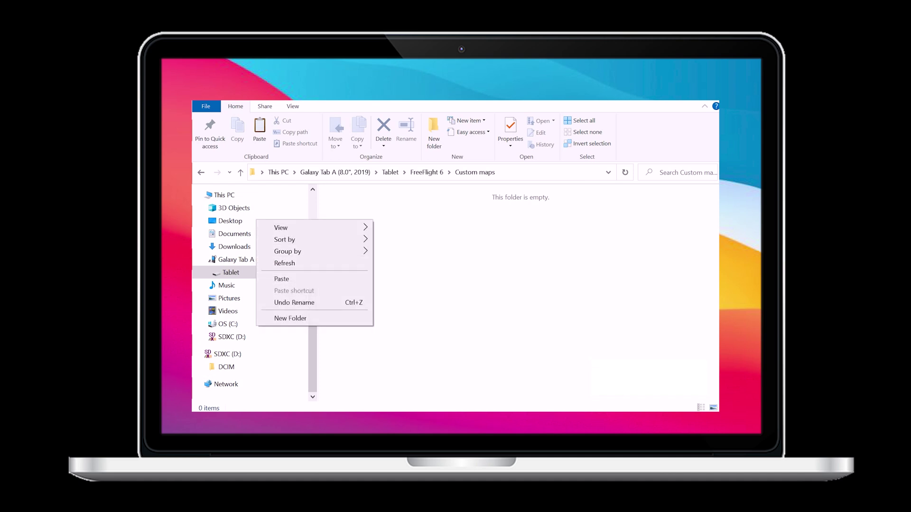
{"action": "left_click", "coordinate": [282, 279]}
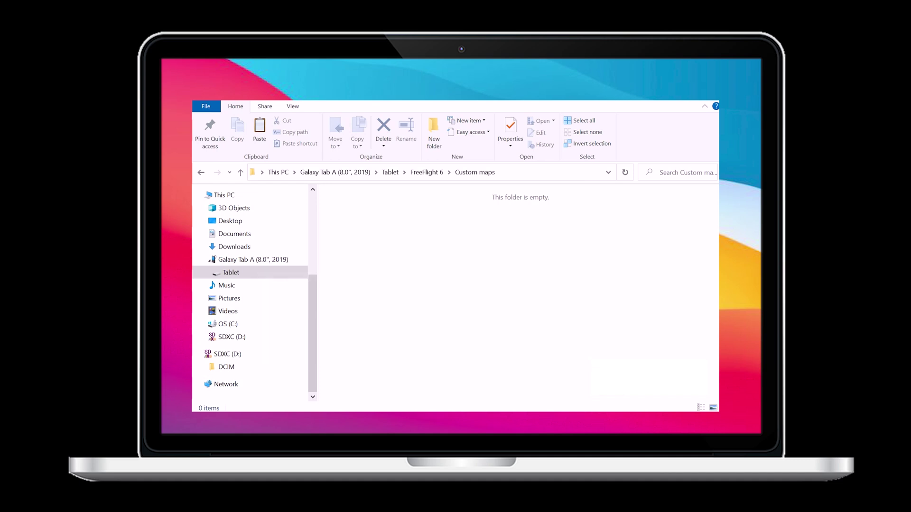